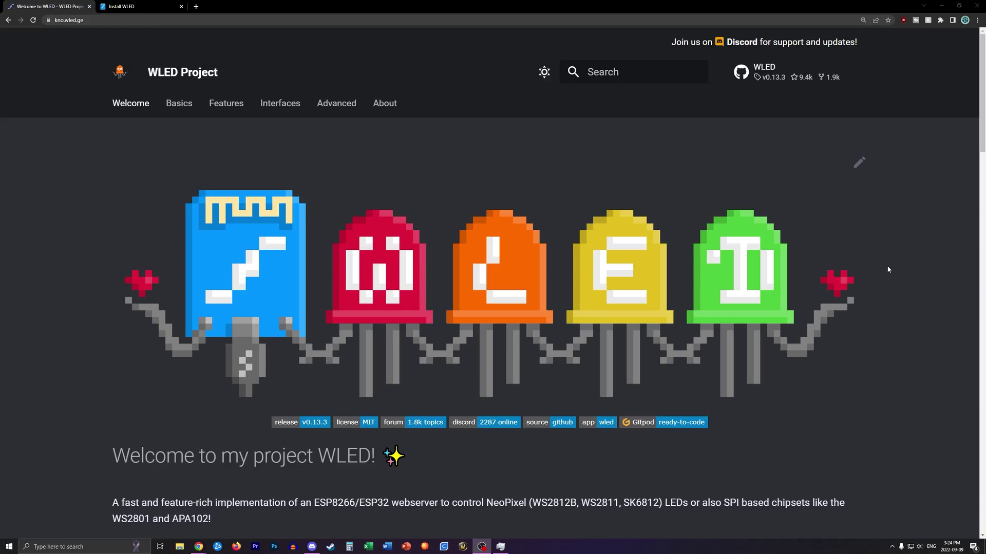
Step: Browse the WLED features list on kno.wled.ge, then switch to the install.wled.me installer tab
scroll(888, 269, down, 9)
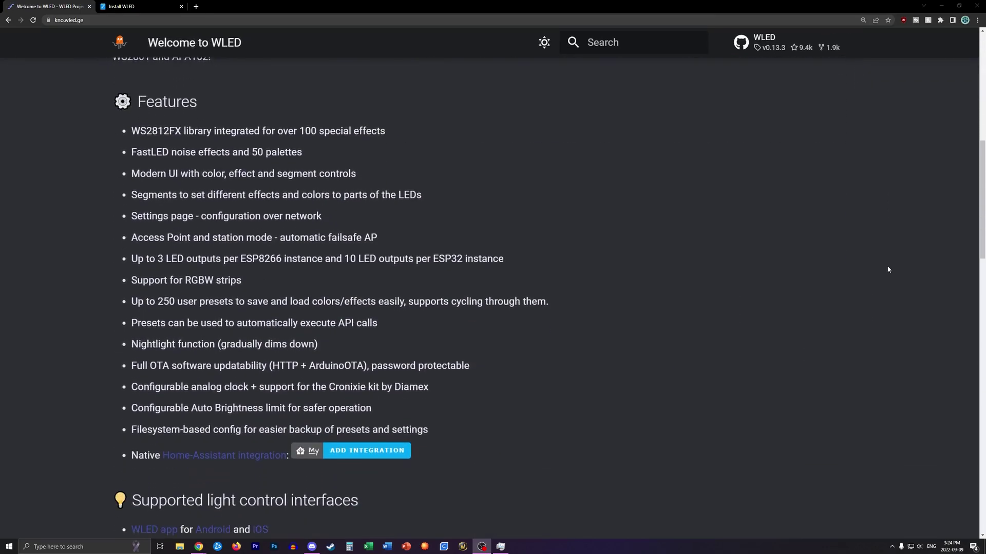
scroll(887, 269, down, 2)
scroll(868, 288, up, 6)
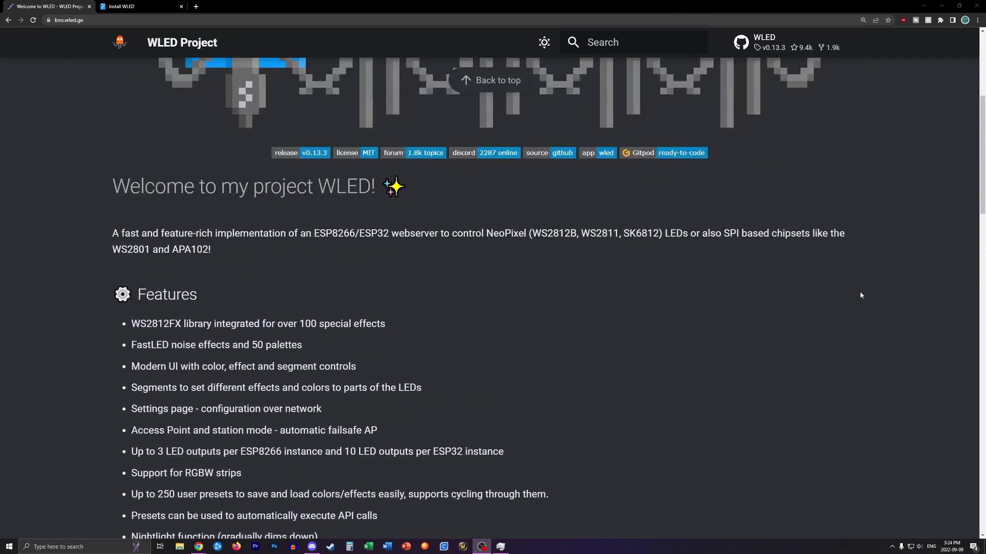
scroll(861, 295, up, 5)
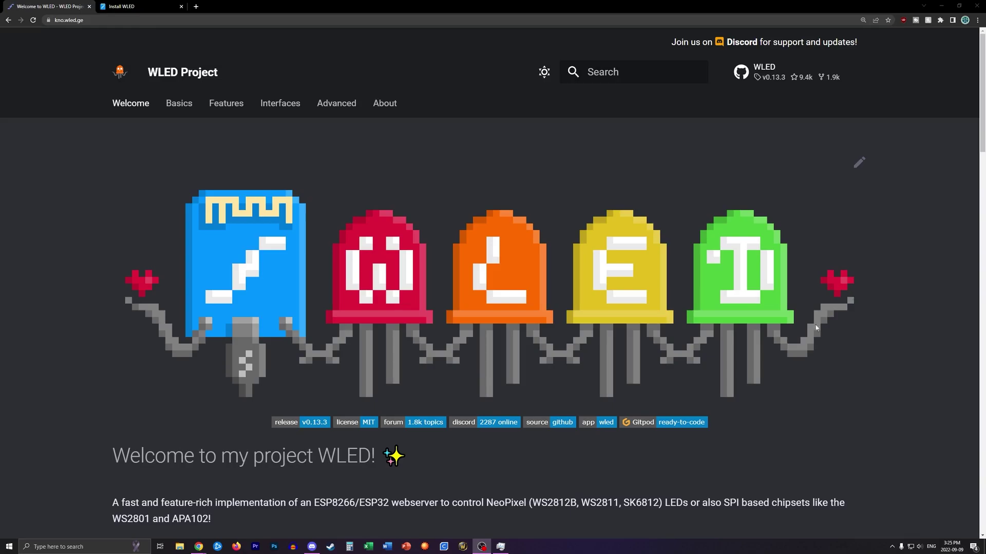
click(123, 6)
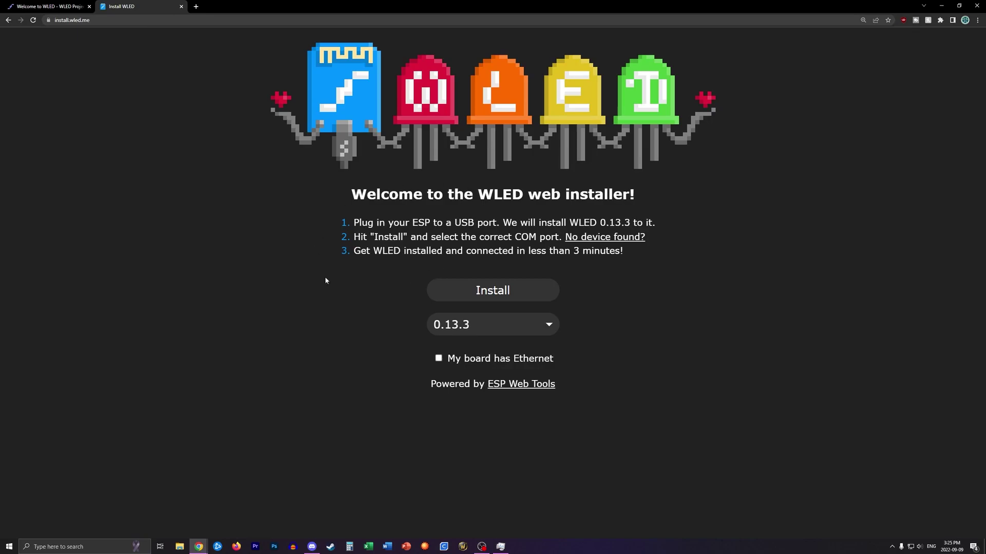
Step: Connect the installer to the CP2102 USB to UART Bridge (COM9) port and begin installing WLED
click(497, 293)
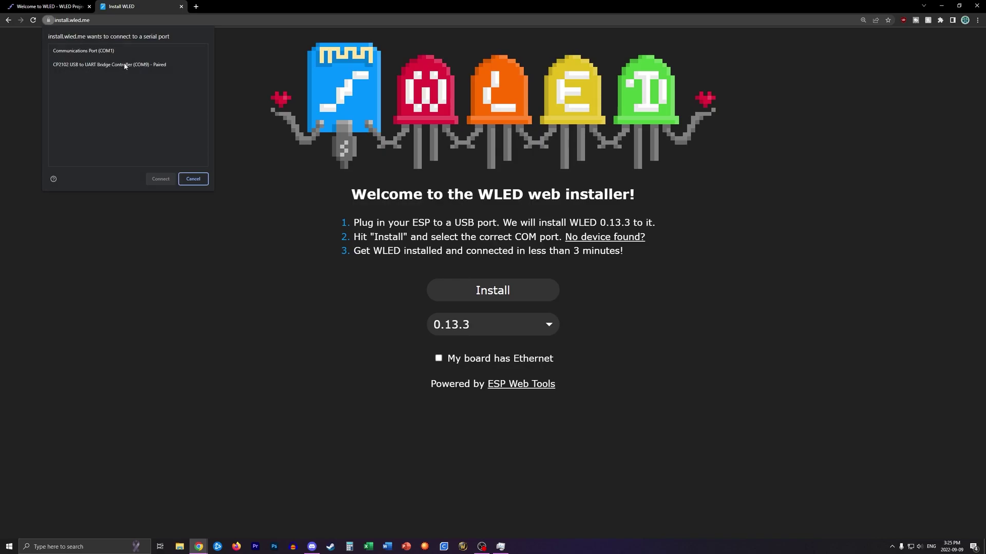
click(184, 69)
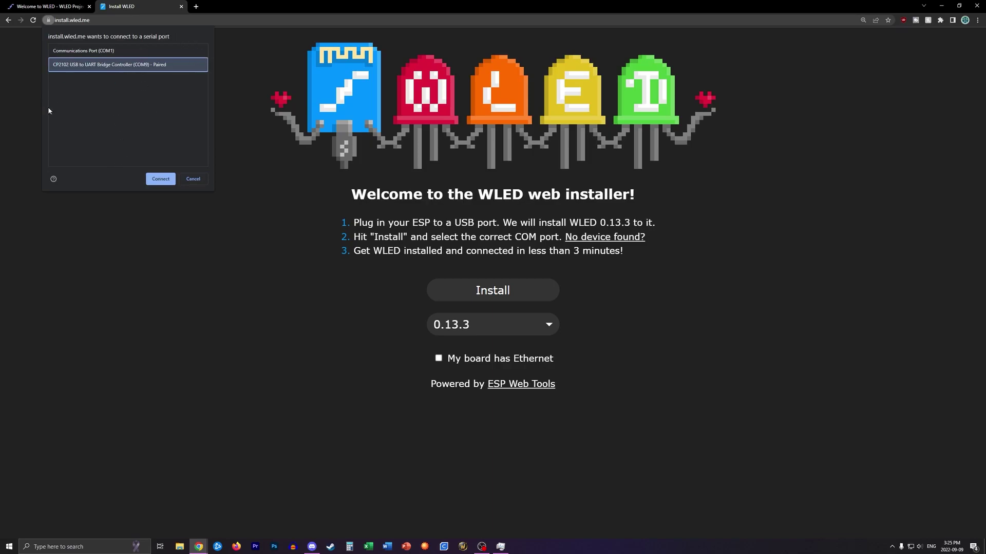
click(160, 178)
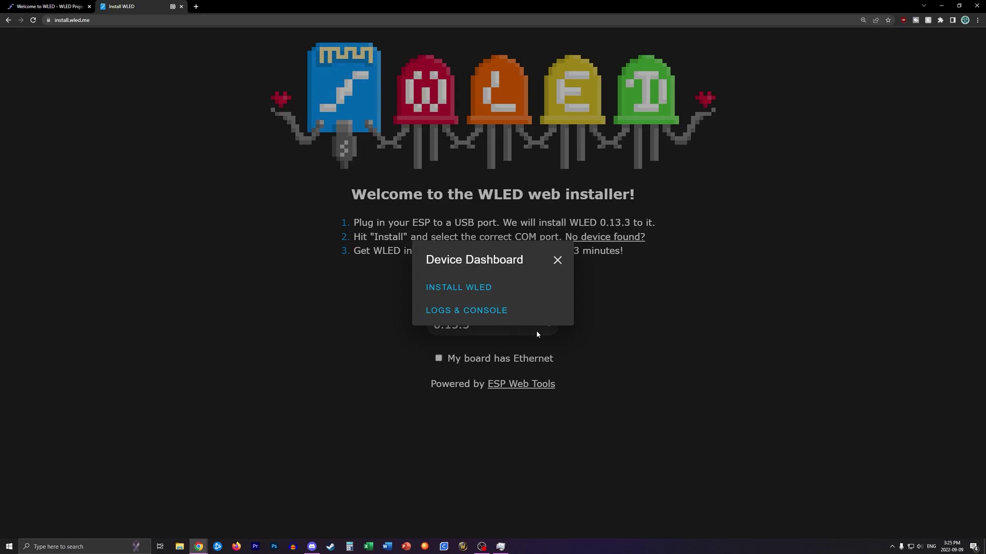
click(469, 289)
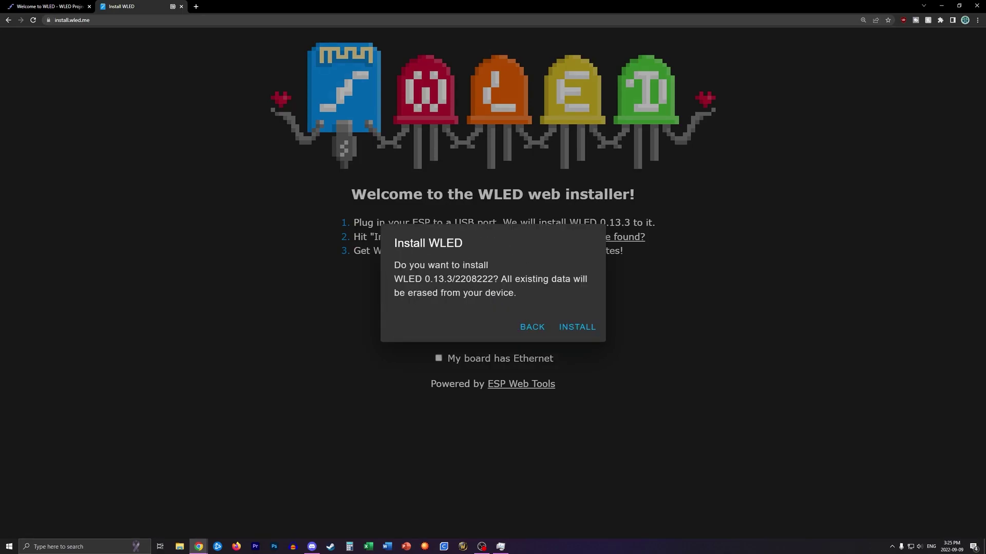
Step: Confirm installing WLED 0.13.3, erasing the device, and let the flashing complete
click(577, 328)
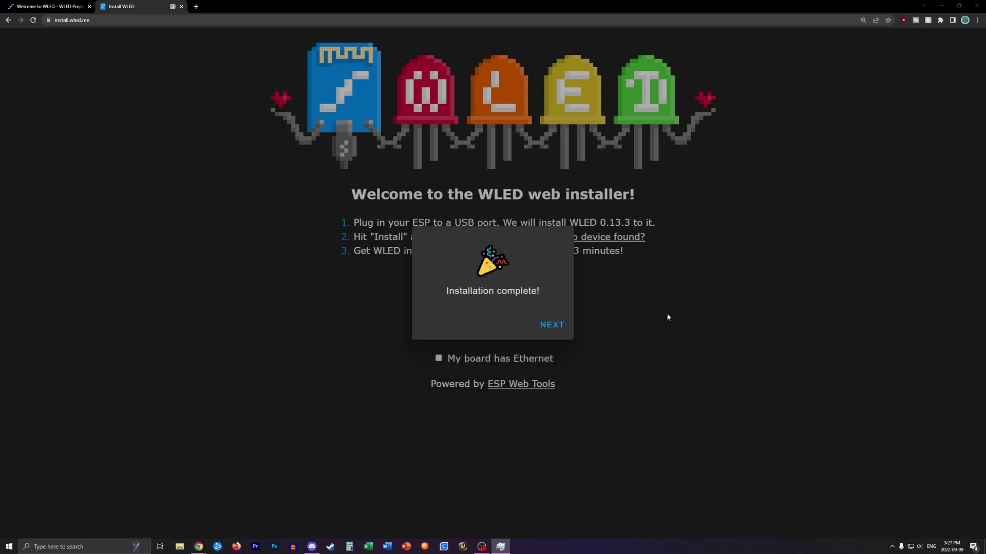
Step: Enter the Wi-Fi network name and password so the device joins the network
click(553, 325)
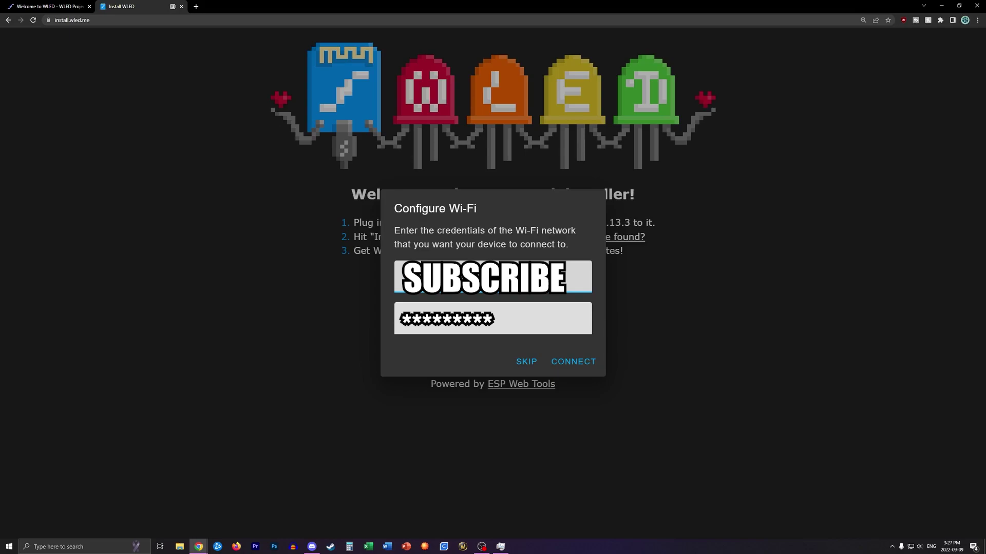
click(493, 321)
key(Return)
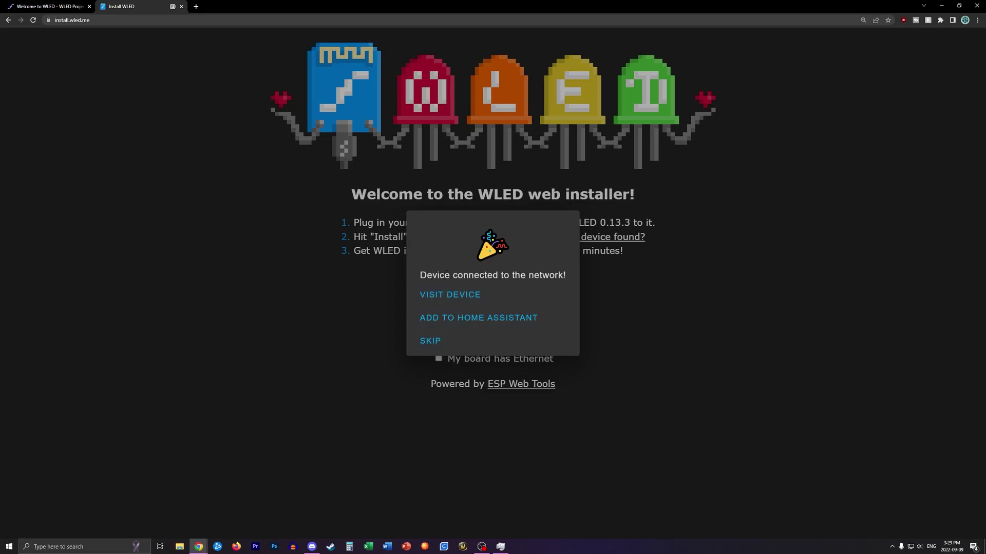
Step: Open the device's WLED page at 192.168.0.43 and toggle PC Mode off and back on
click(454, 297)
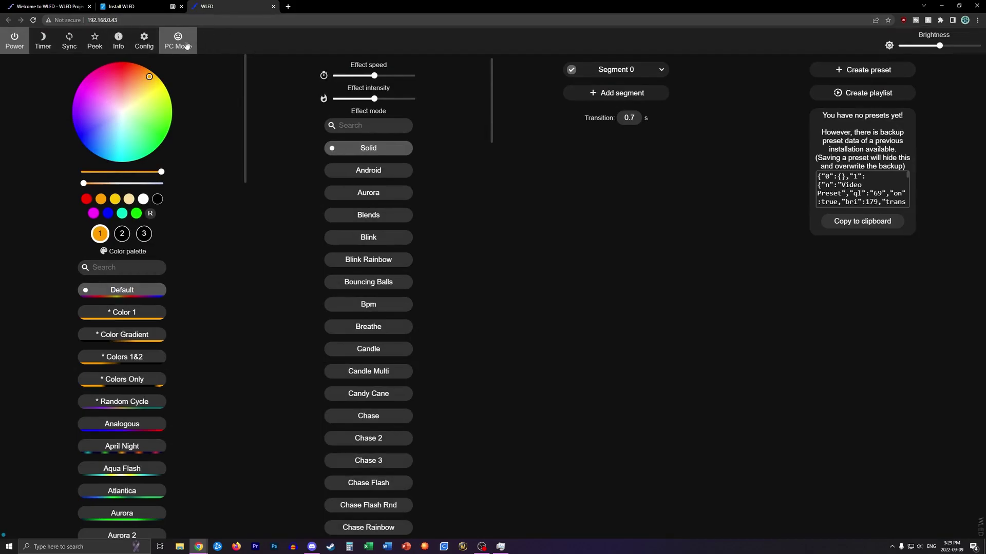
click(185, 47)
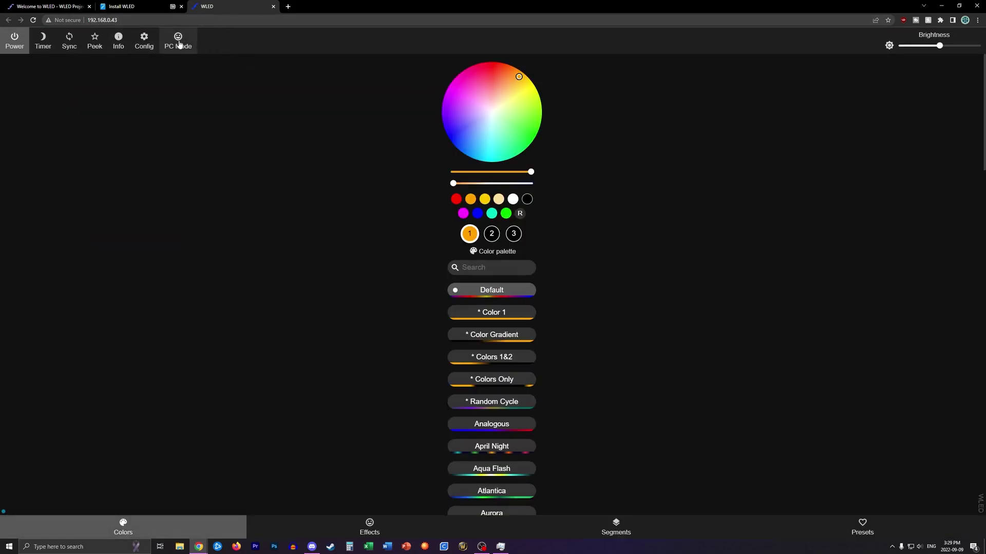
click(180, 45)
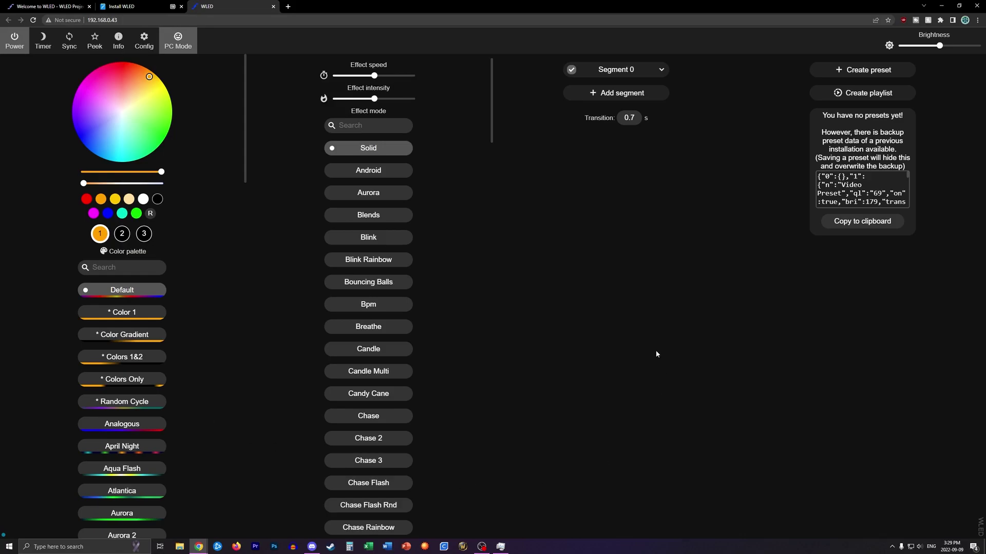
click(144, 40)
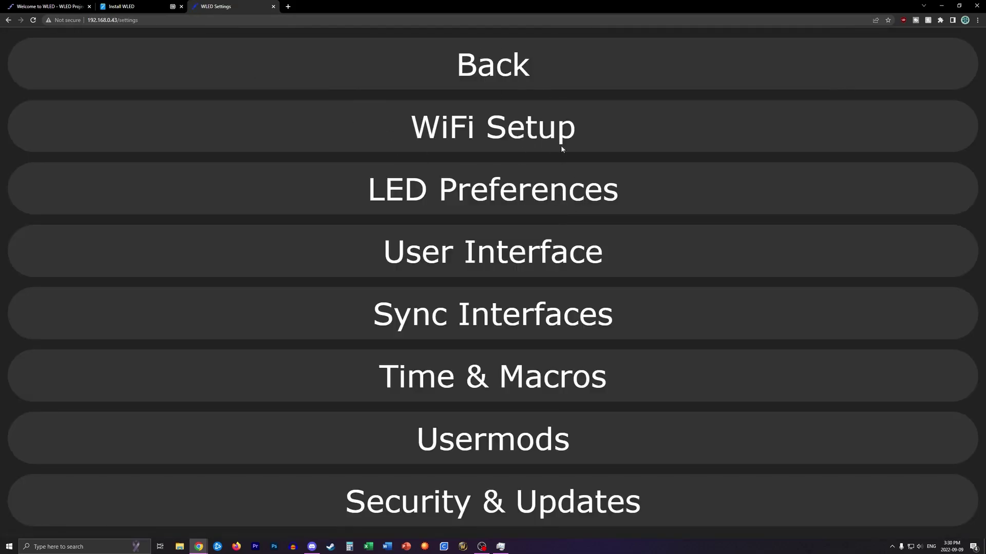
Step: Change the LED Preferences length from 30 to 256 LEDs, save, and return to the main page
click(503, 197)
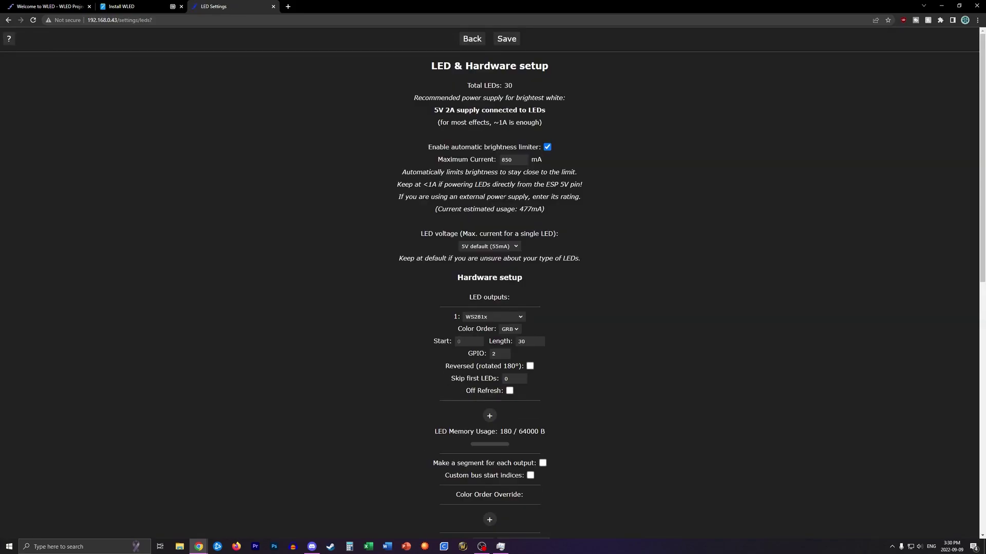
scroll(517, 239, down, 1)
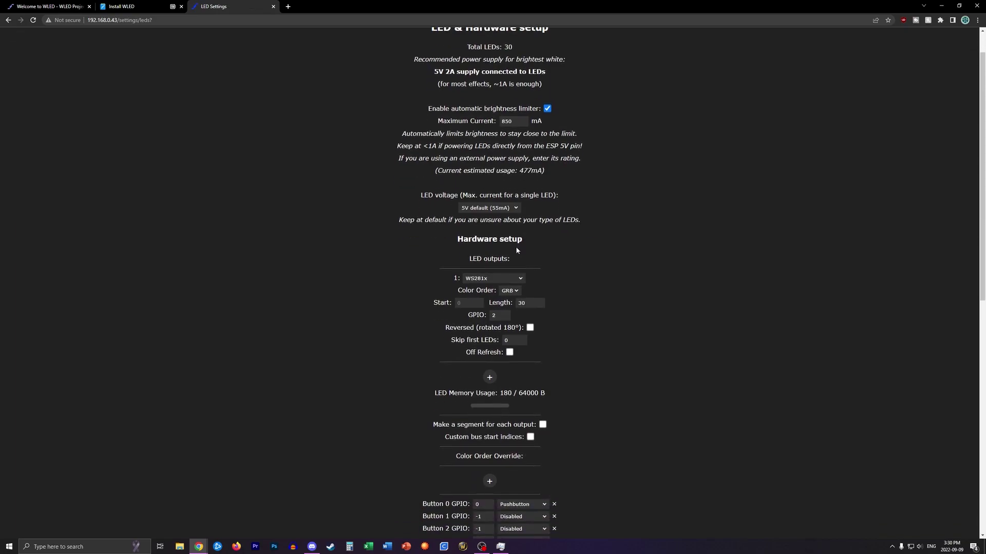
scroll(465, 271, down, 1)
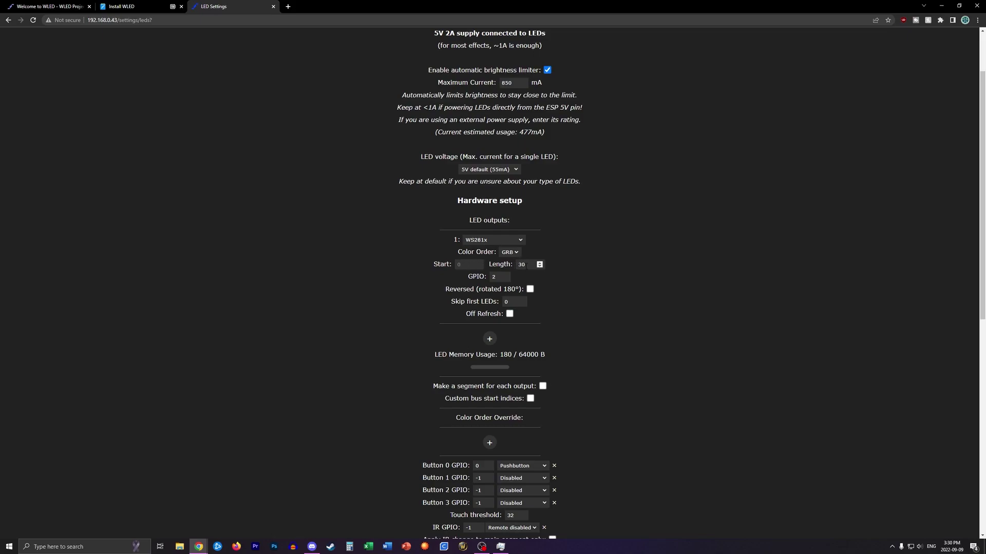
double_click(531, 264)
text(256)
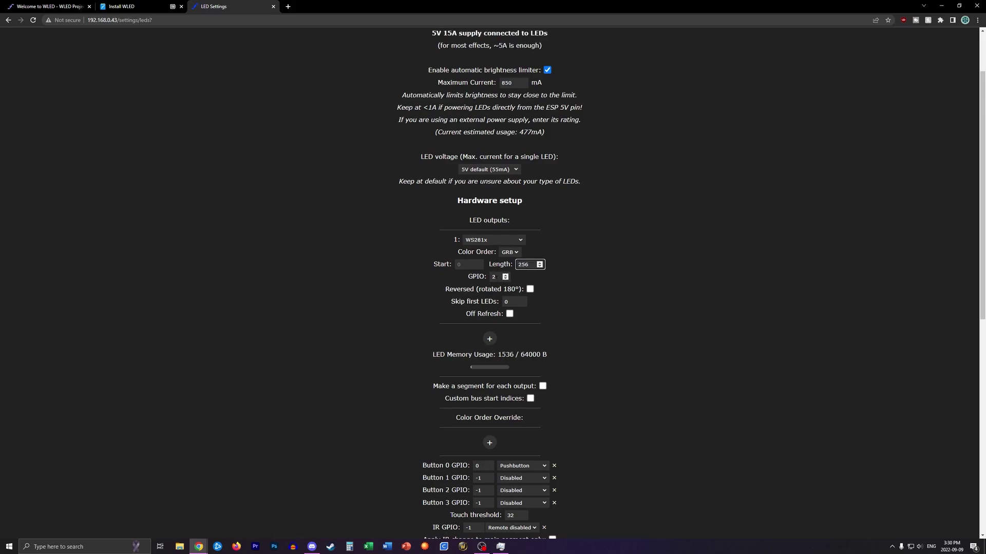
click(495, 276)
scroll(594, 332, down, 4)
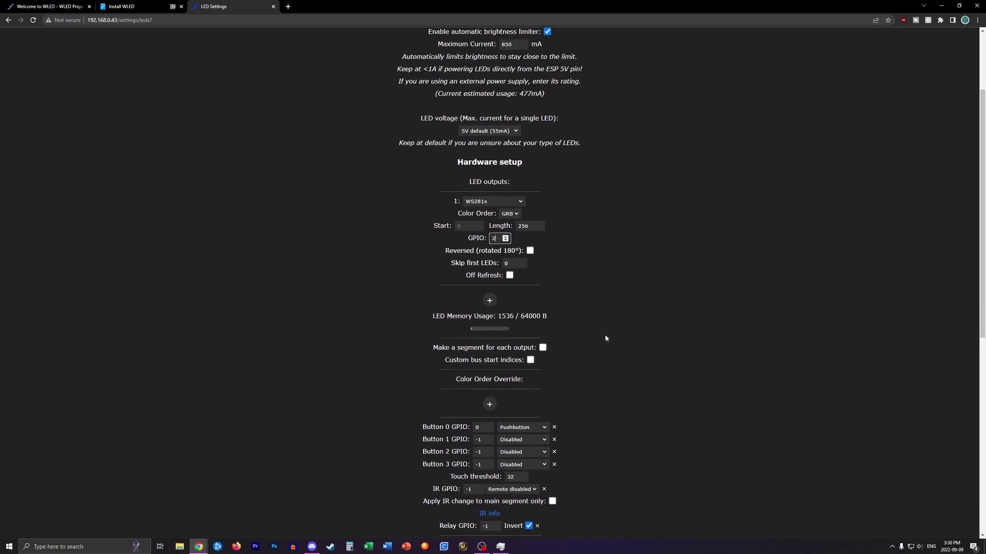
scroll(593, 331, down, 5)
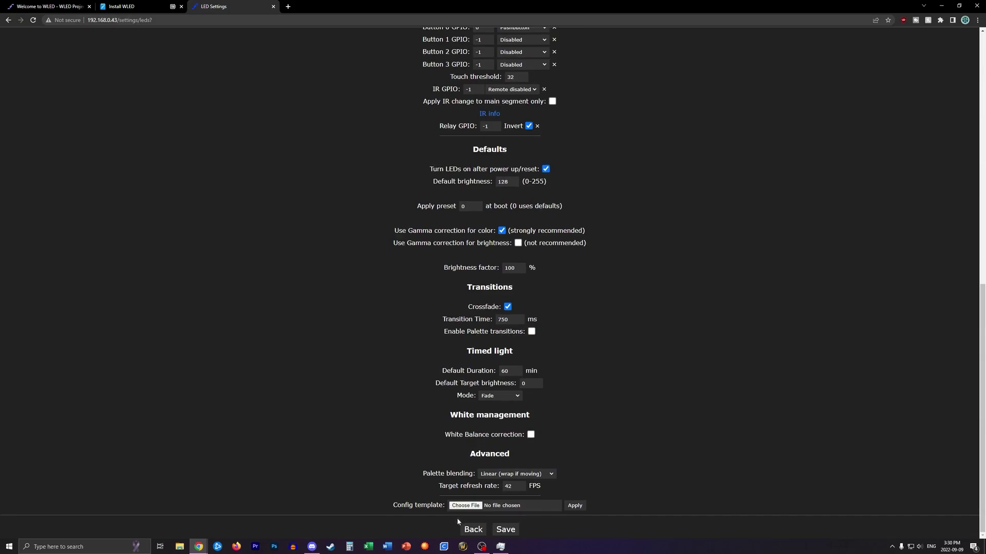
click(505, 529)
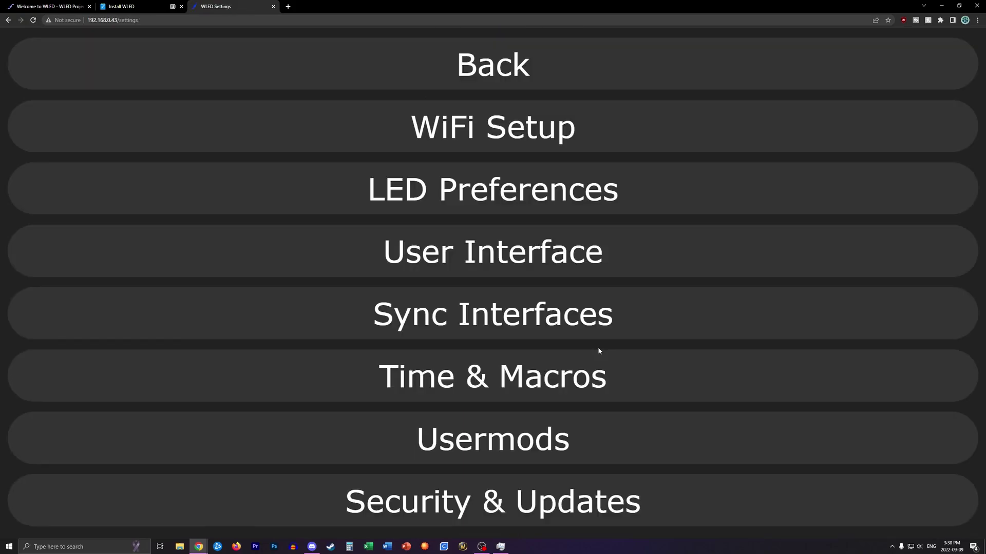
click(515, 65)
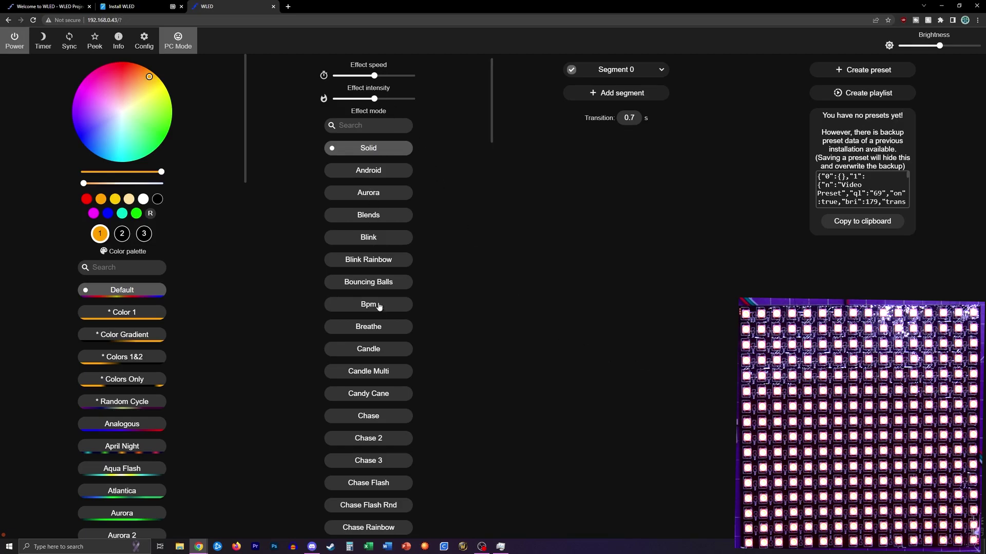
Step: Search the effect list for 'rainbow' and apply the Rainbow effect
scroll(396, 303, down, 5)
scroll(403, 303, down, 6)
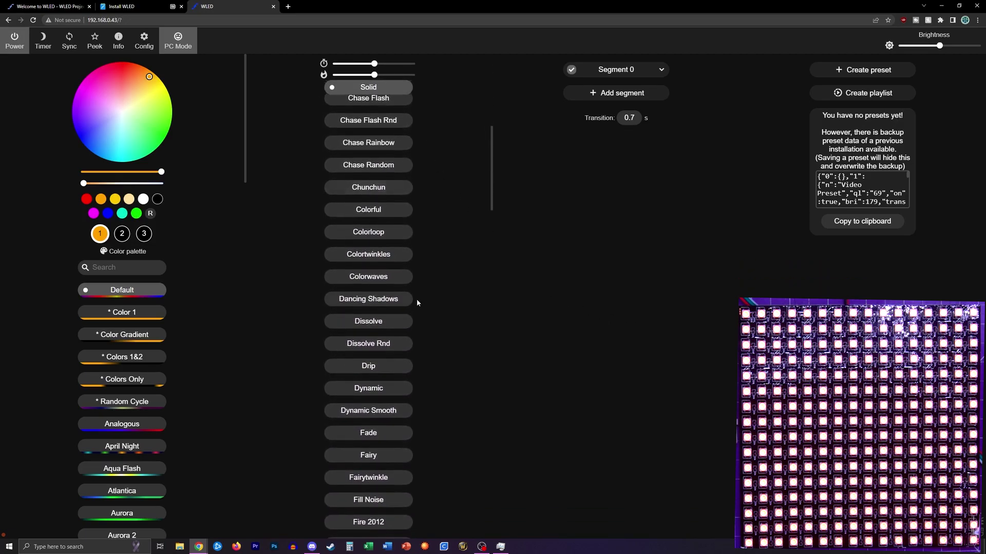
scroll(414, 291, up, 11)
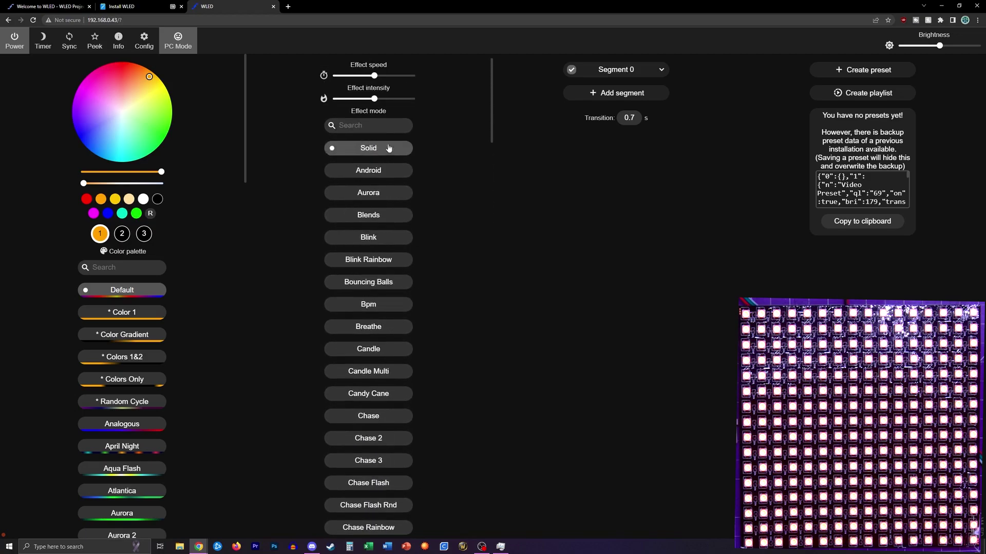
click(374, 127)
text(rainbow)
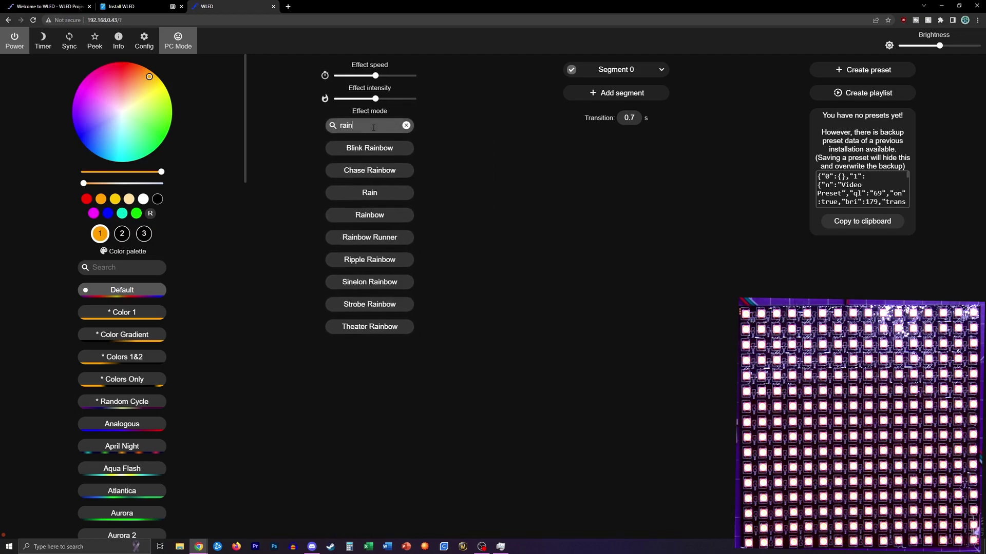
click(347, 197)
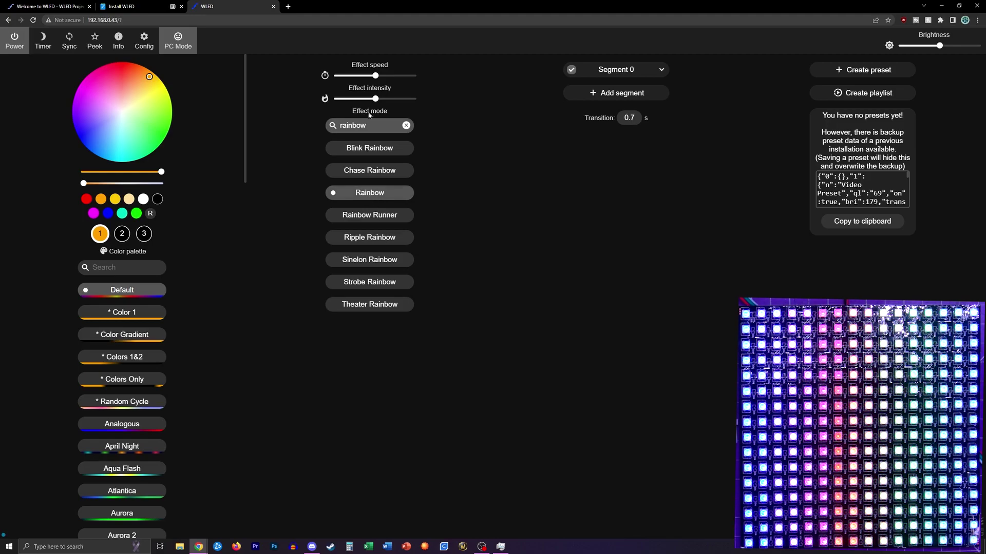
Step: Lower the Rainbow intensity, raise its speed, and expand Segment 0 showing LEDs 0–256
drag(376, 99, 353, 98)
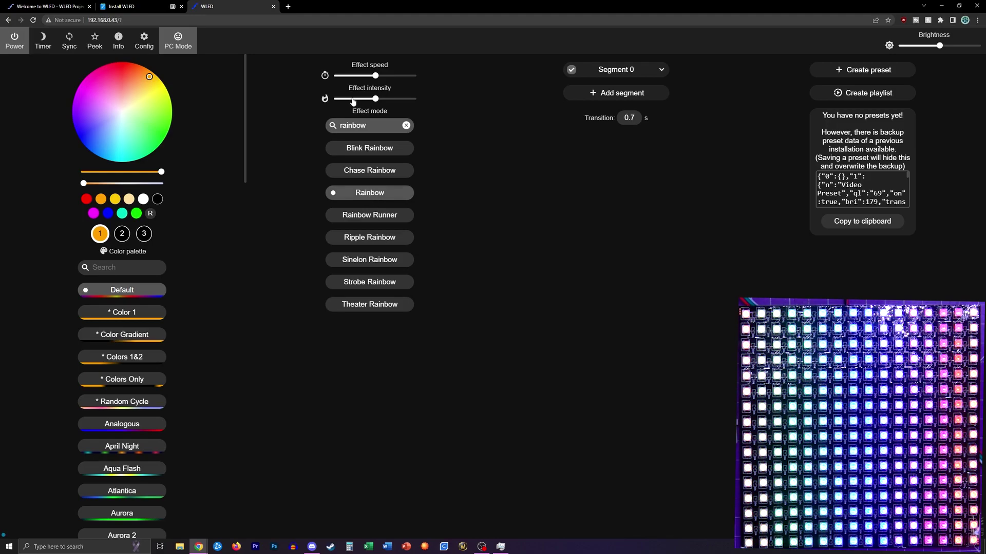
click(397, 75)
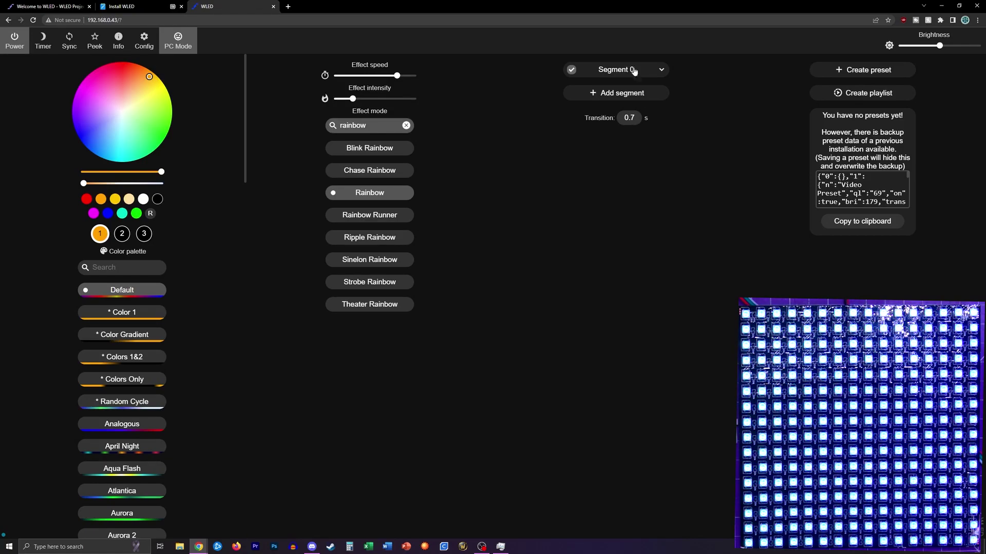
click(661, 69)
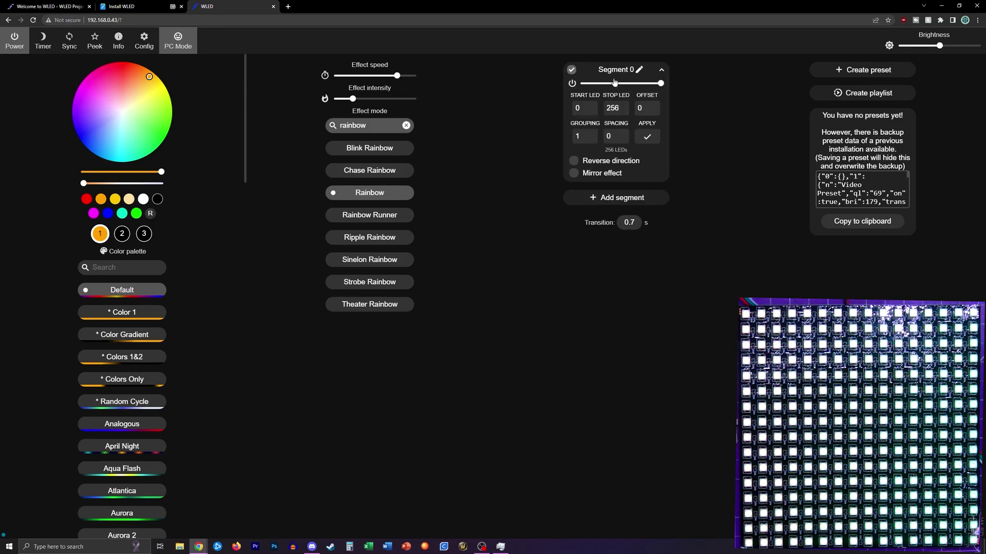
Step: Collapse Segment 0's details and raise the master brightness slightly
click(661, 72)
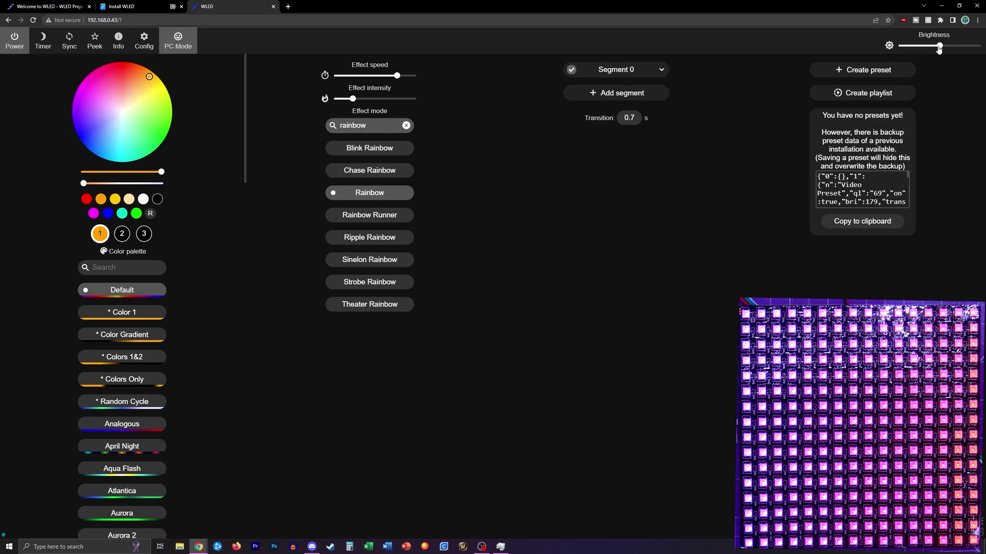
mouse_move(939, 46)
mouse_down()
mouse_move(908, 47)
mouse_move(943, 47)
mouse_up()
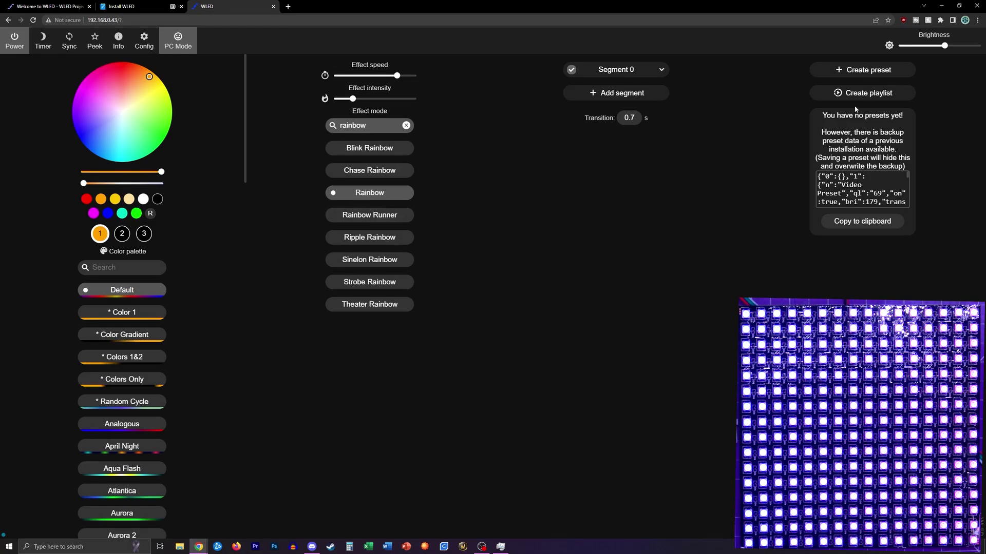
Step: Save the current Rainbow look as preset Youtube-One
click(862, 75)
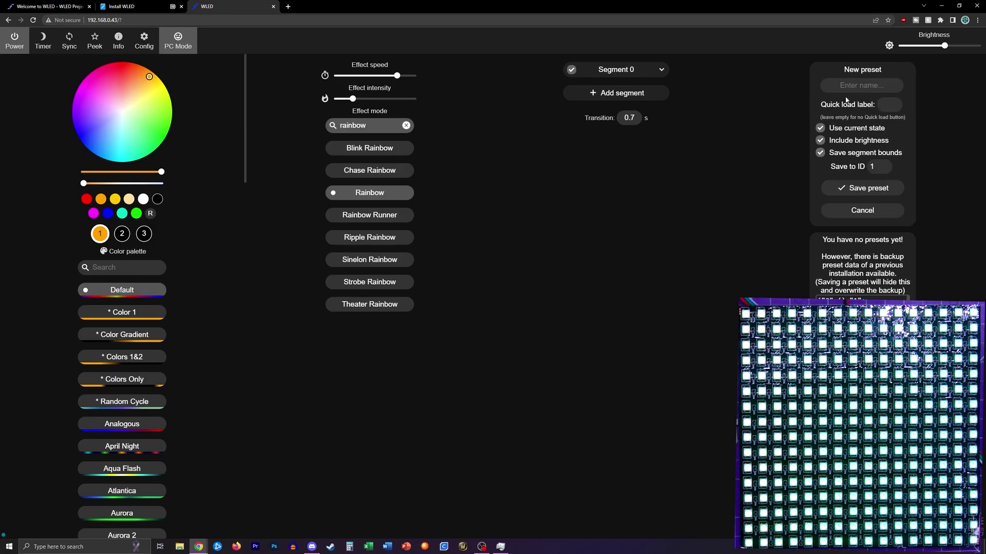
click(869, 87)
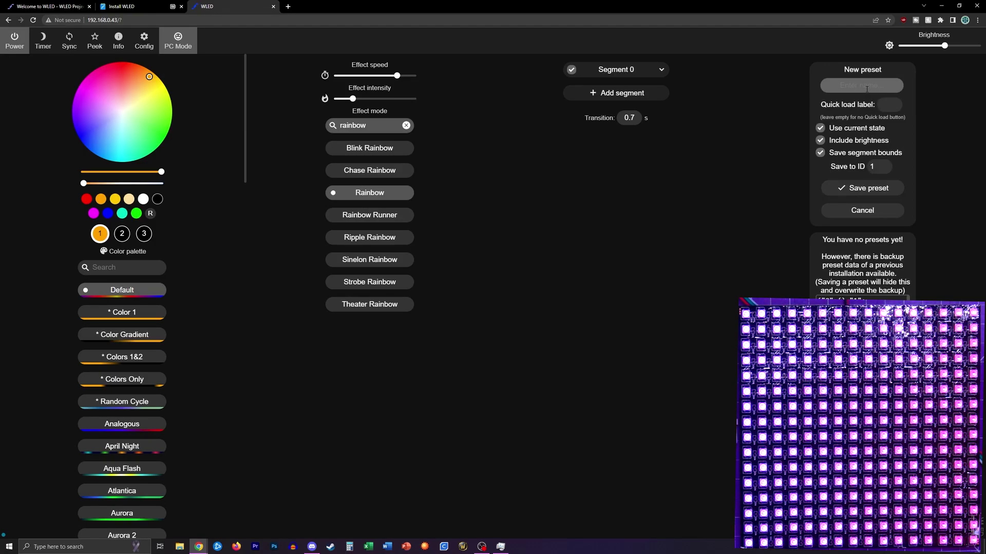
text(Youtube-One)
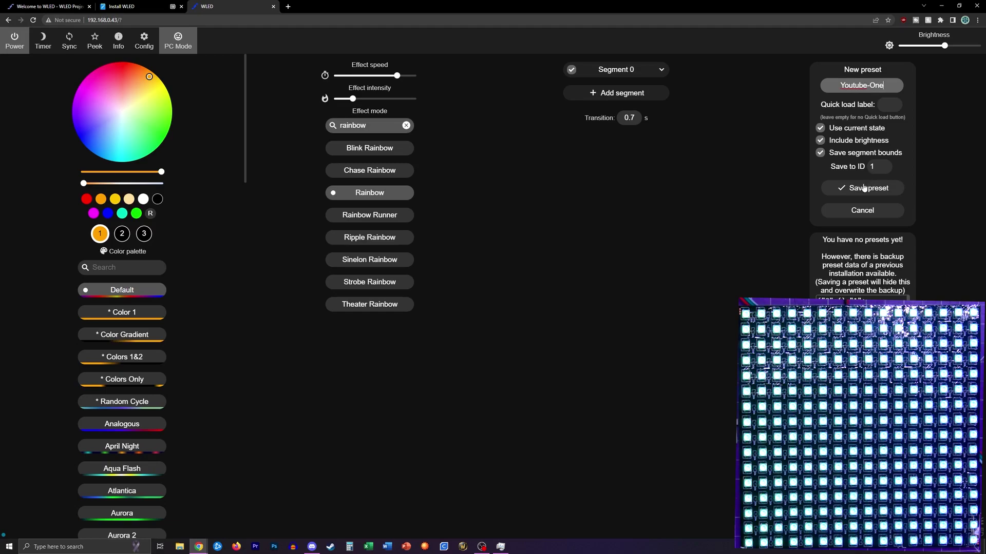
click(864, 188)
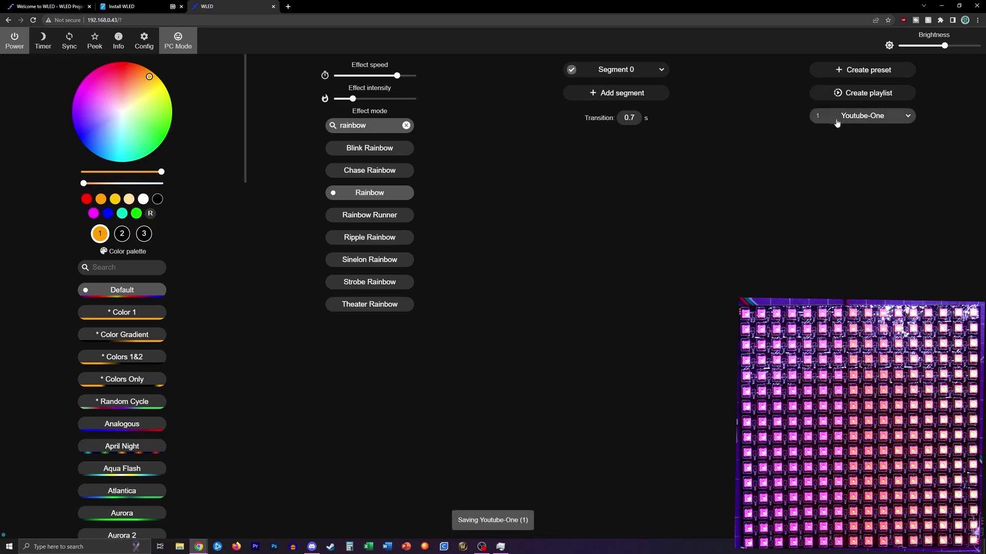
Step: Save Sinelon Rainbow as preset Youtube-Two, then switch the effect to Theater Rainbow
click(380, 260)
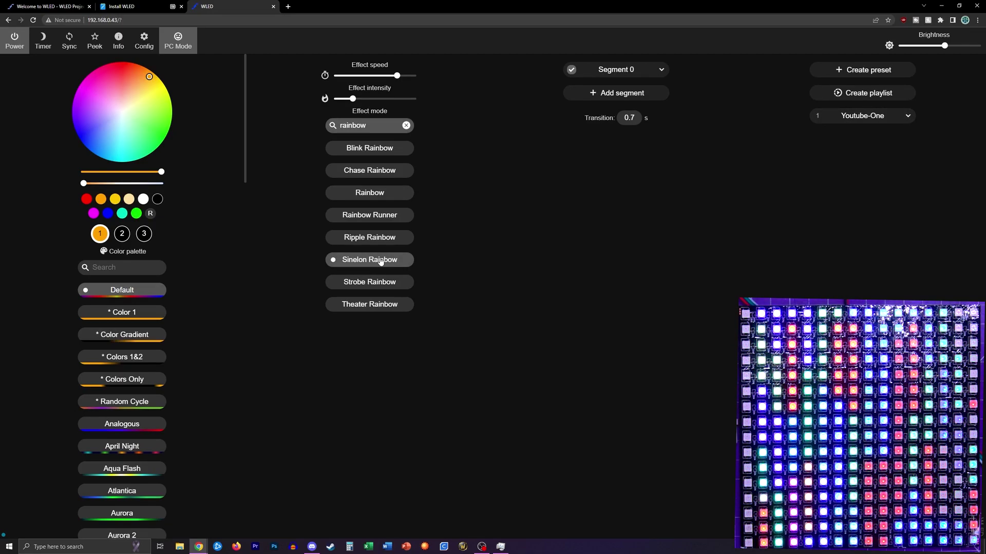
click(873, 70)
click(855, 87)
text(Y)
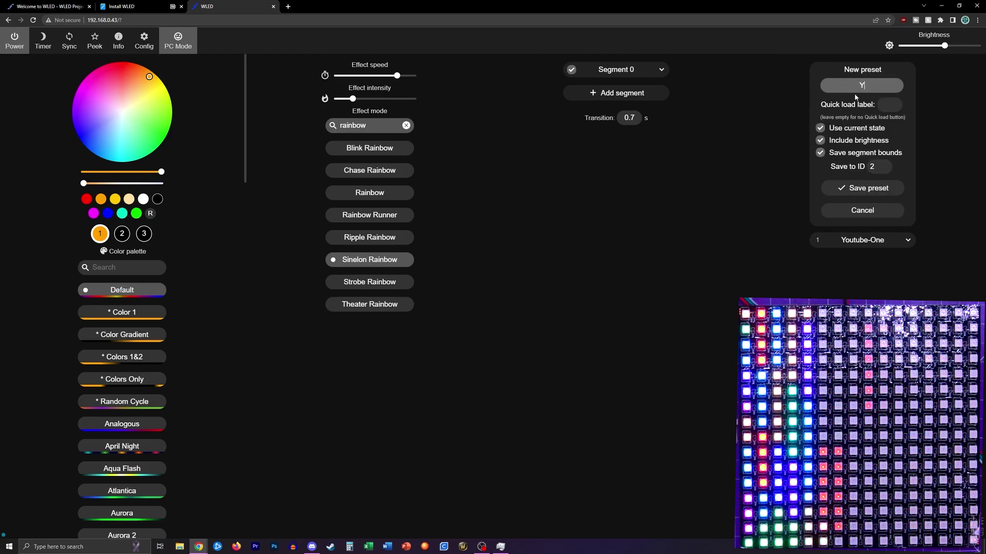
text(outube-Two)
key(Return)
click(394, 307)
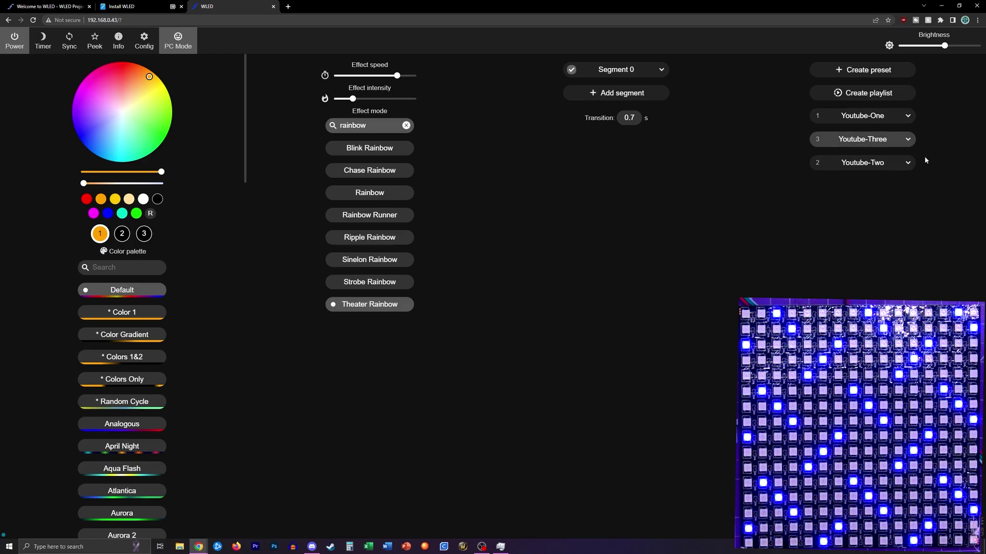
click(868, 93)
Step: Save playlist Youtube-demo playing Youtube-One, Youtube-Two and Youtube-Three for 5 seconds each
click(879, 86)
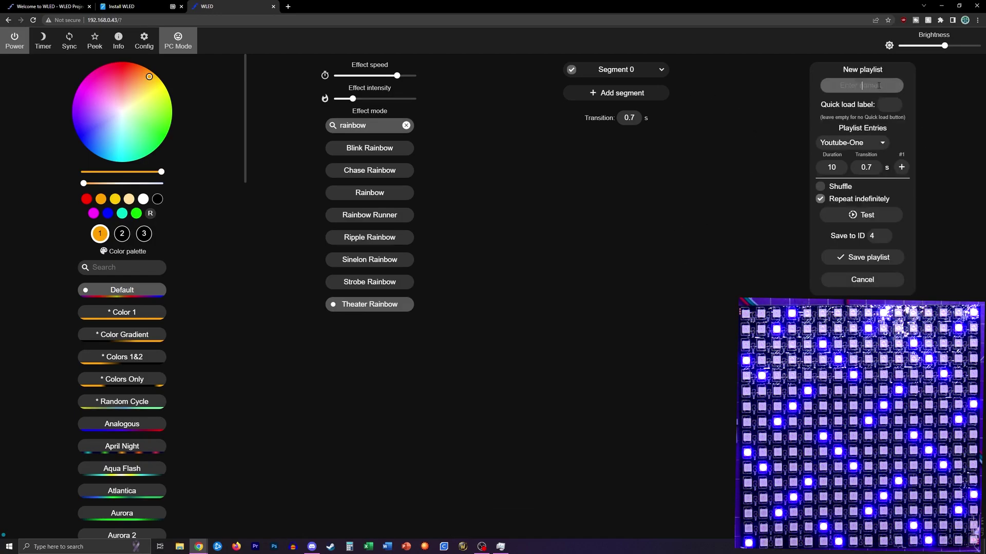
text(Youtube-demo)
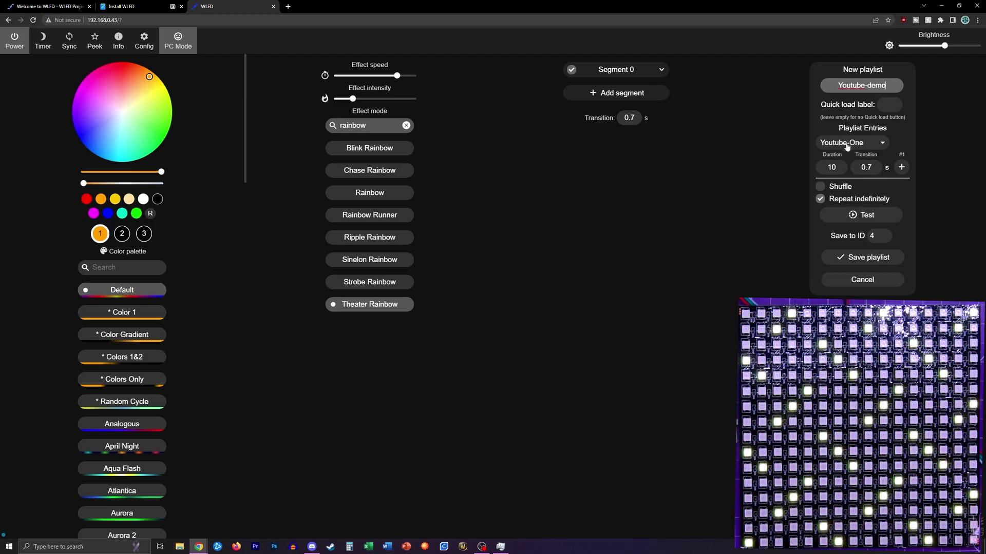
drag(840, 168, 820, 168)
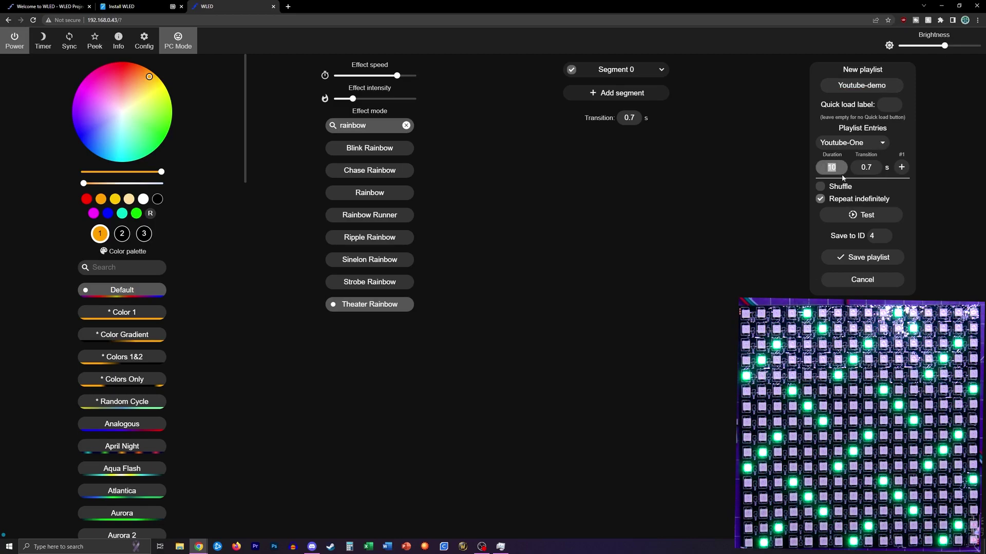
text(5)
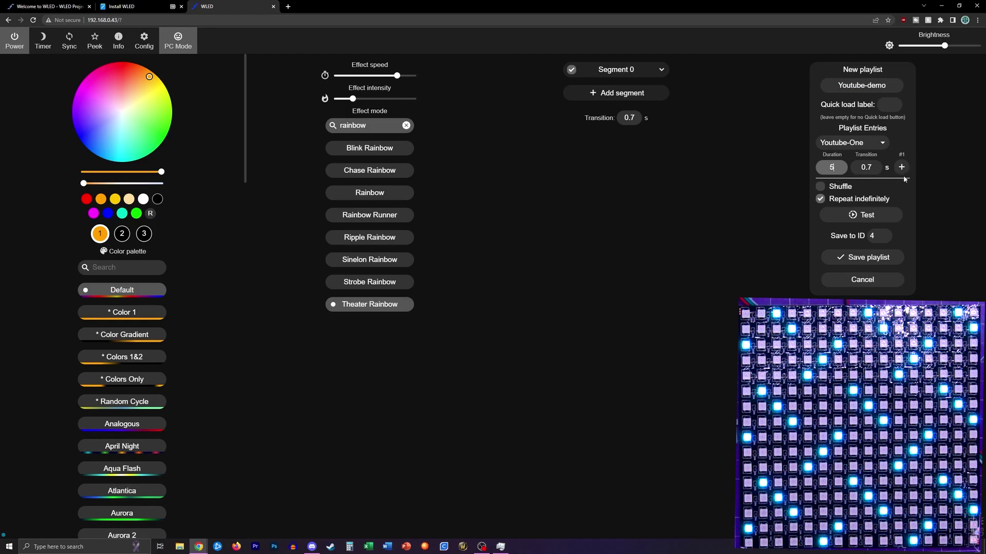
click(901, 169)
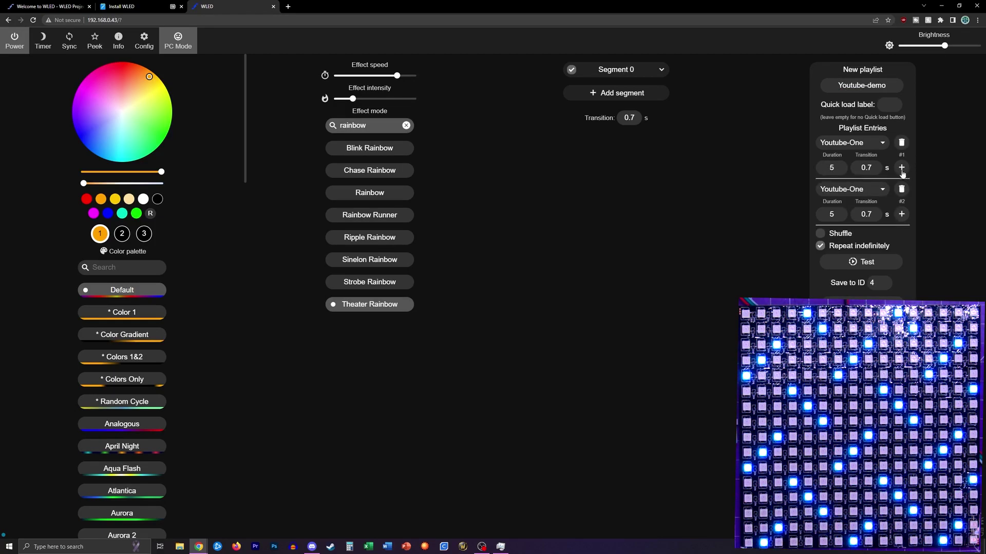
click(876, 190)
click(862, 209)
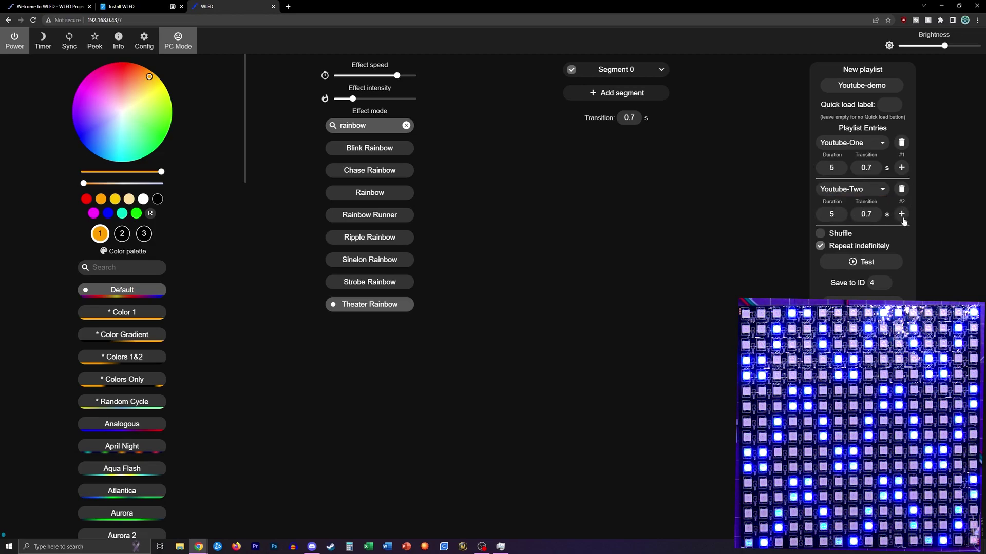
click(901, 214)
click(863, 237)
click(850, 264)
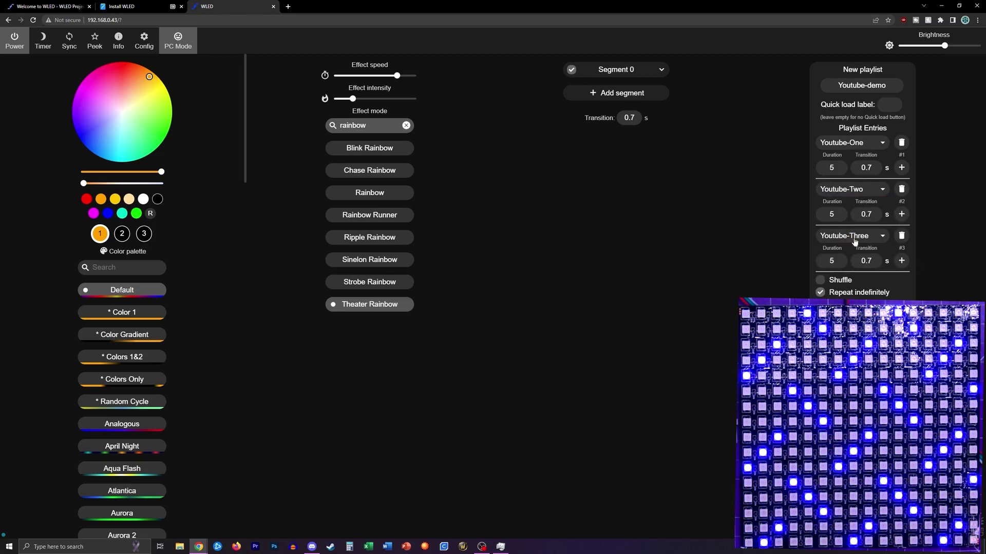
click(862, 339)
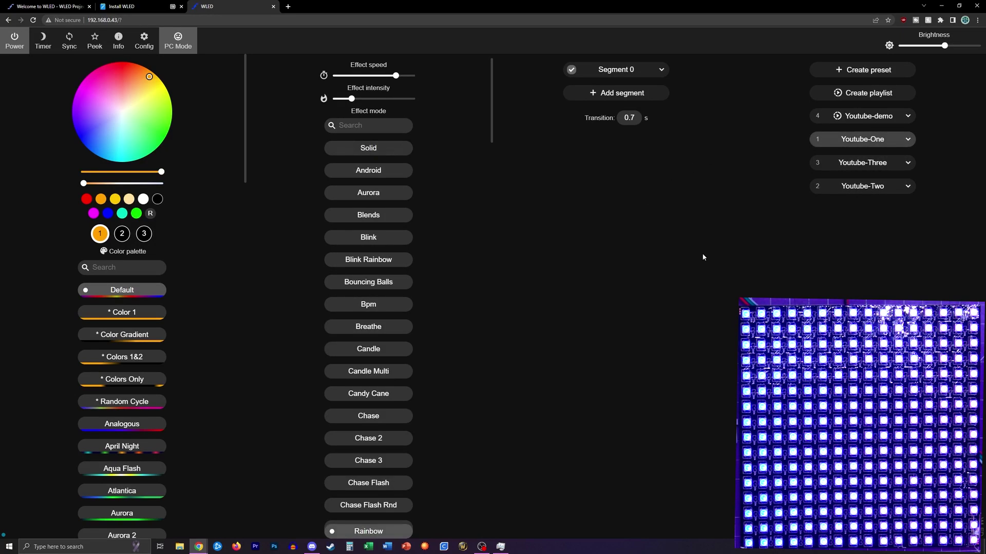
Step: Switch the matrix to the Solid effect and try hues on the colour wheel, ending on pink
click(392, 148)
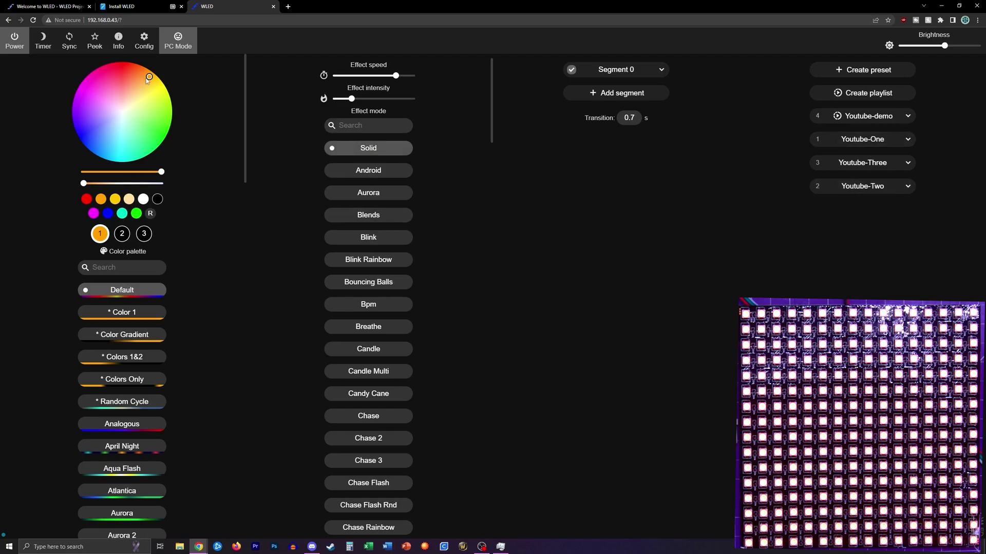
mouse_move(144, 98)
mouse_down()
mouse_move(152, 130)
mouse_move(99, 138)
mouse_up()
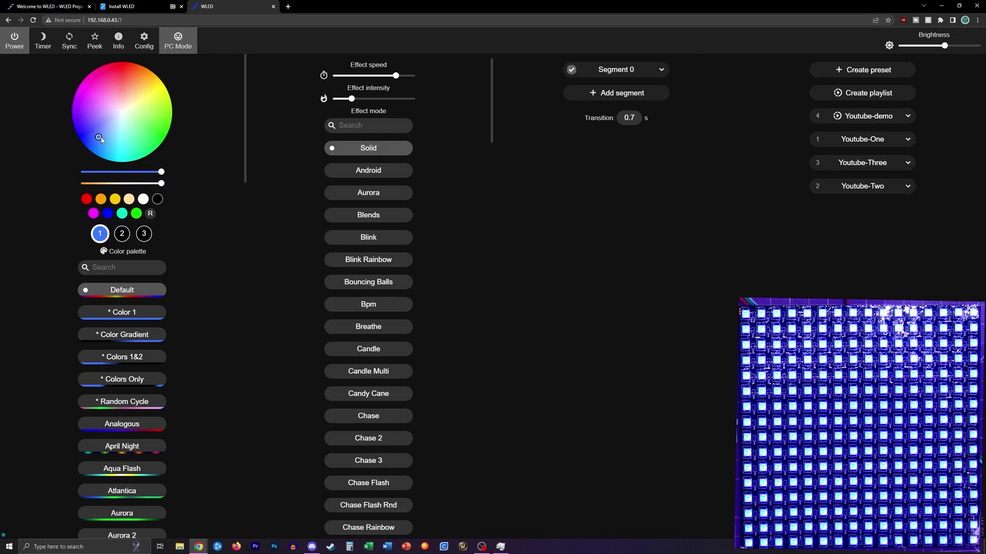
mouse_move(102, 139)
mouse_down()
mouse_move(100, 104)
mouse_move(115, 109)
mouse_move(117, 97)
mouse_move(110, 83)
mouse_move(140, 94)
mouse_move(142, 121)
mouse_move(113, 136)
mouse_move(112, 127)
mouse_move(139, 121)
mouse_up()
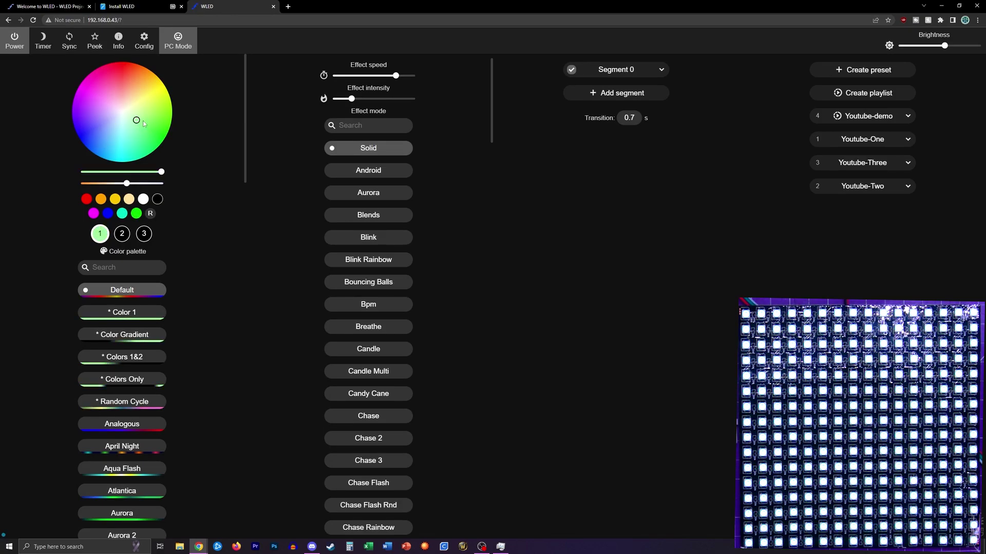
Step: Roll random colours repeatedly until the solid matrix colour lands on red
click(150, 214)
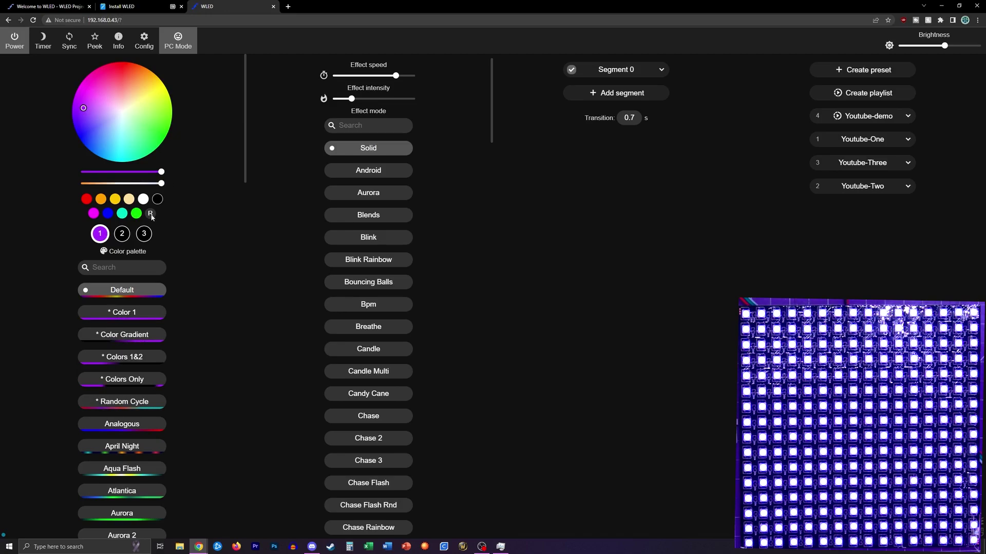
click(151, 215)
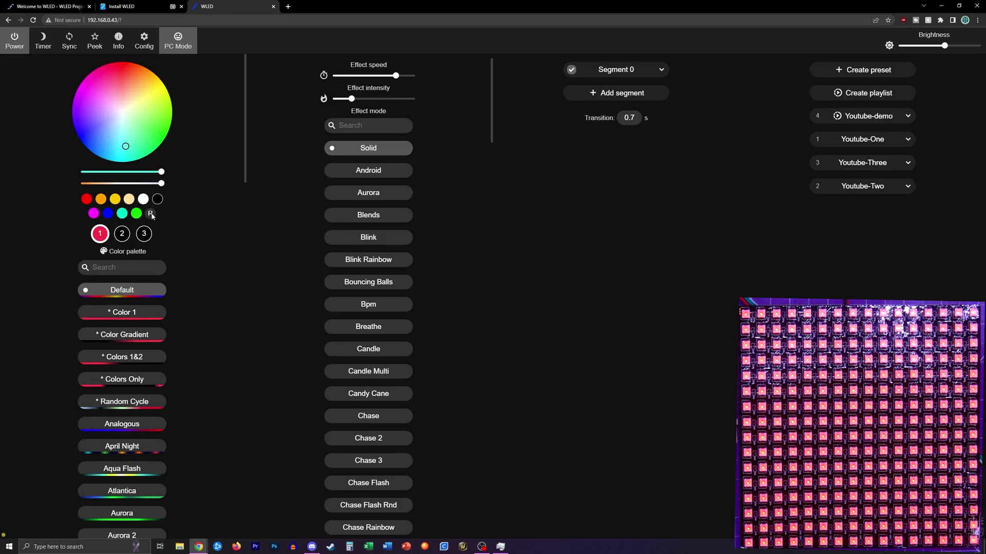
click(151, 215)
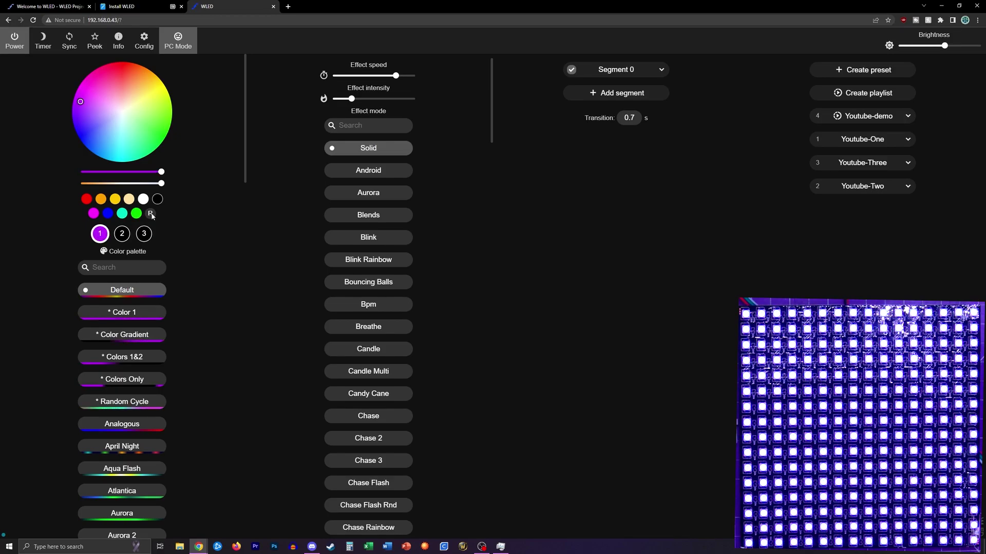
click(151, 215)
click(151, 215)
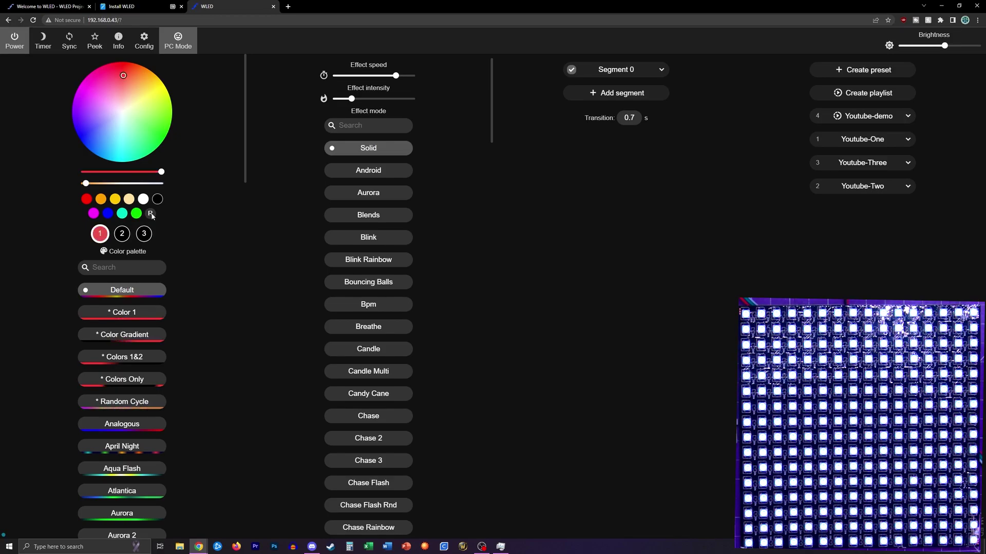
Step: Run the Chase effect with the Random Cycle palette and turn the timer on
scroll(194, 327, down, 1)
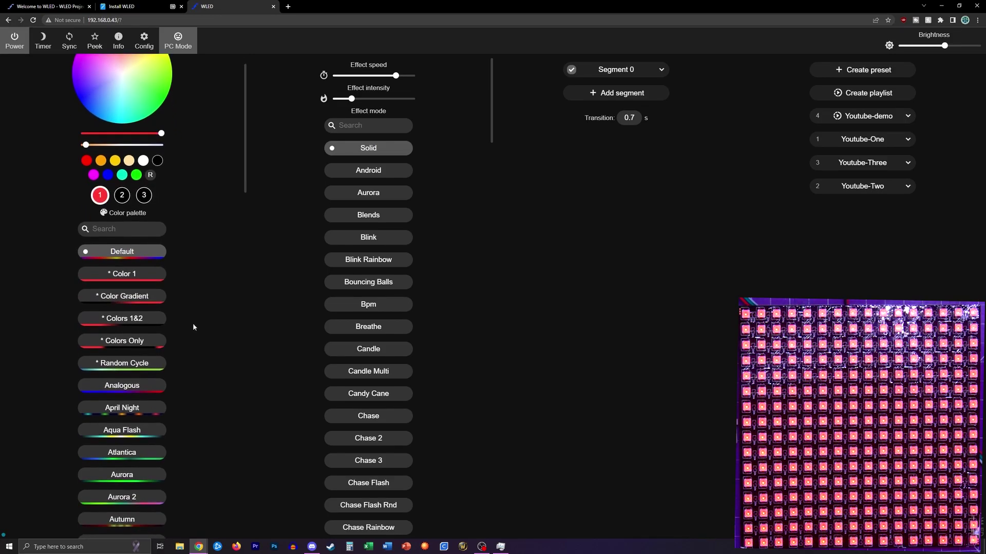
click(124, 363)
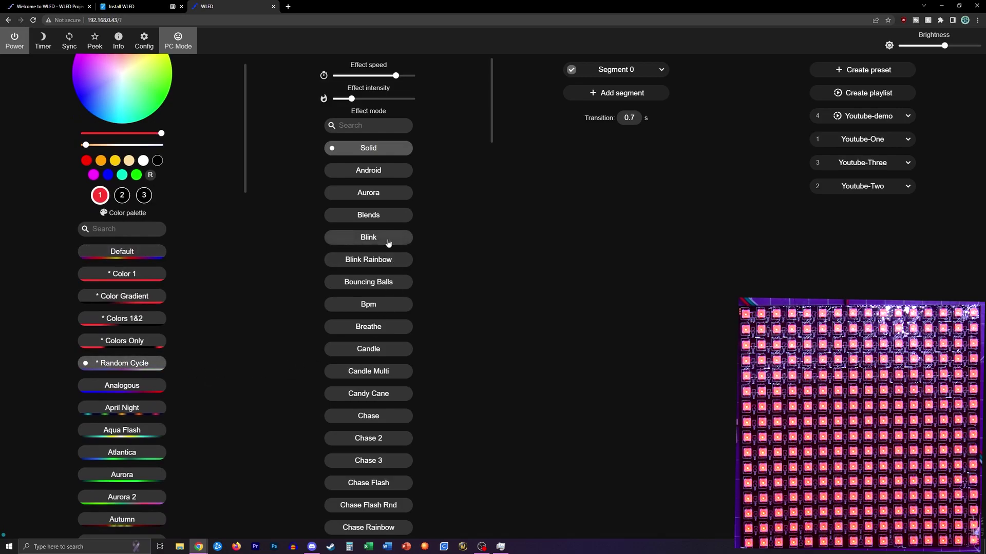
click(386, 418)
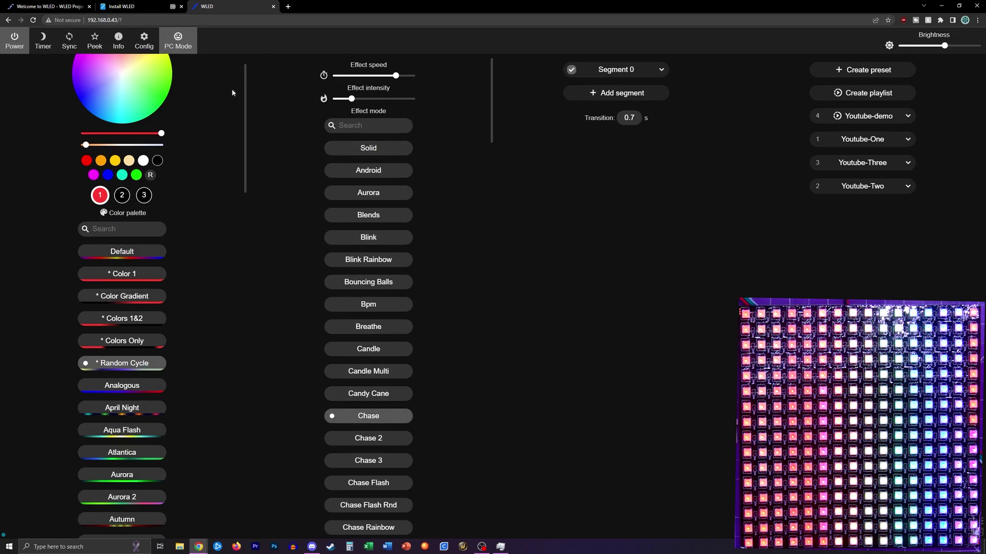
click(45, 43)
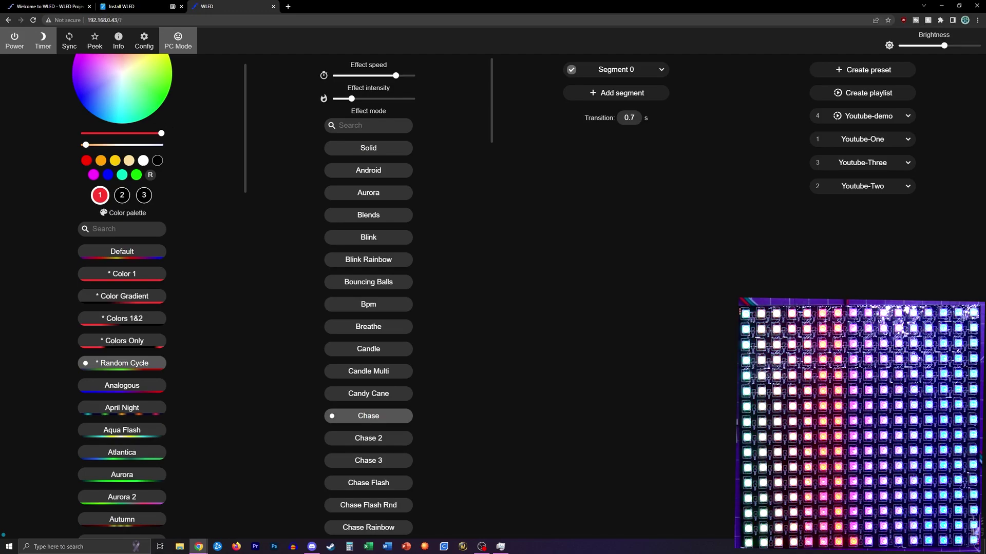
Step: Select the 192.168.0.43 address in the browser's address bar
click(102, 20)
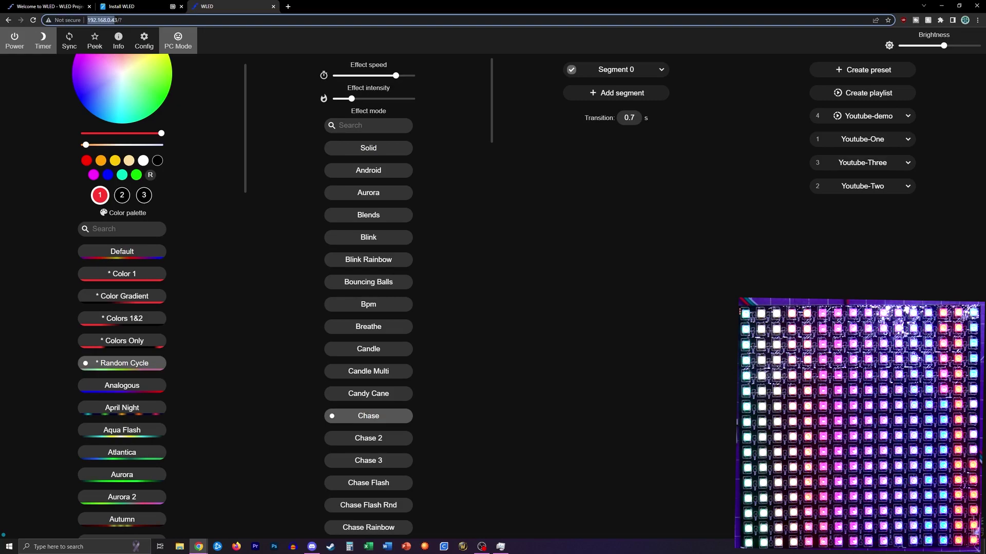